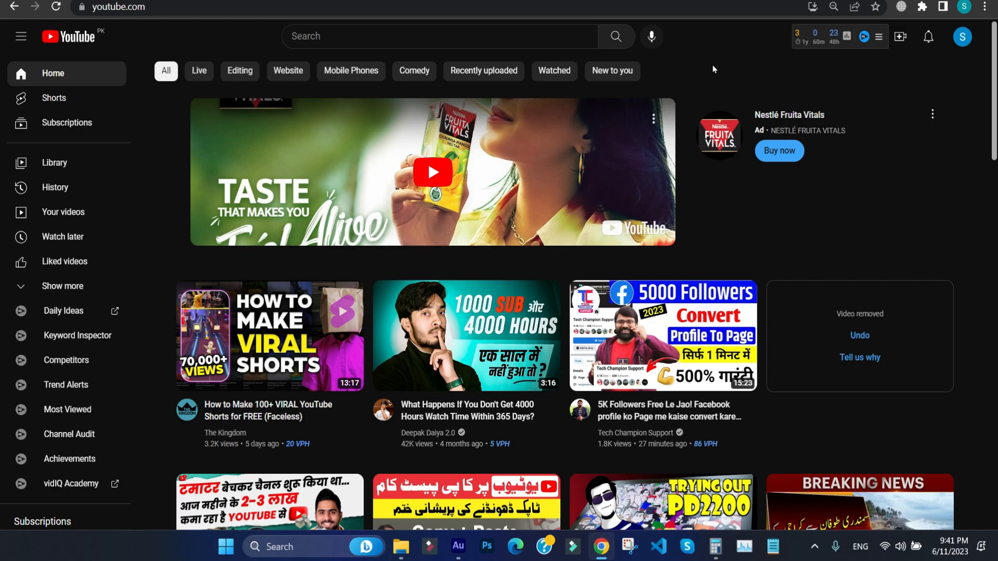
# - Start a new video upload on the channel and select the file Online Earning.mp4
pyautogui.click(895, 51)
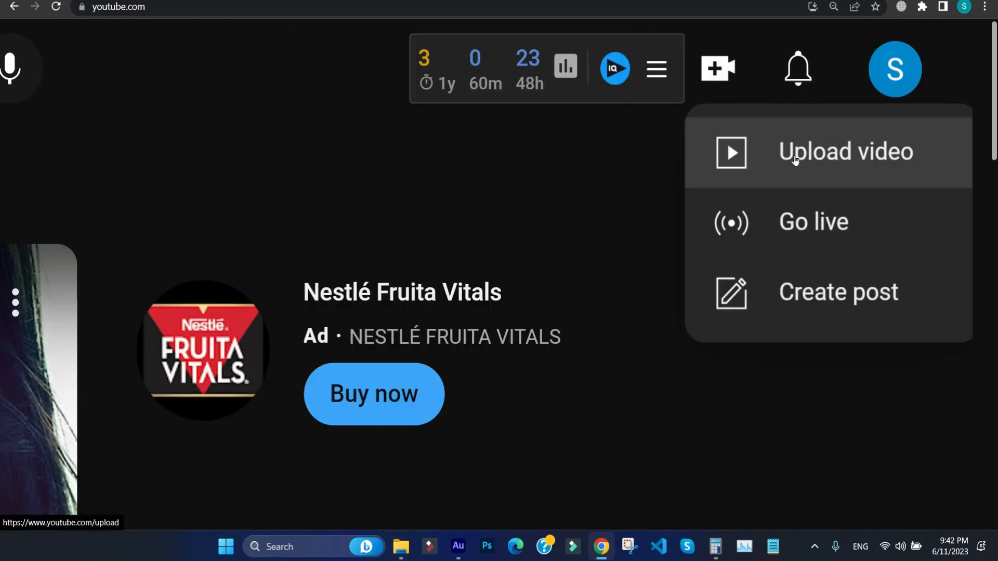
pyautogui.click(835, 154)
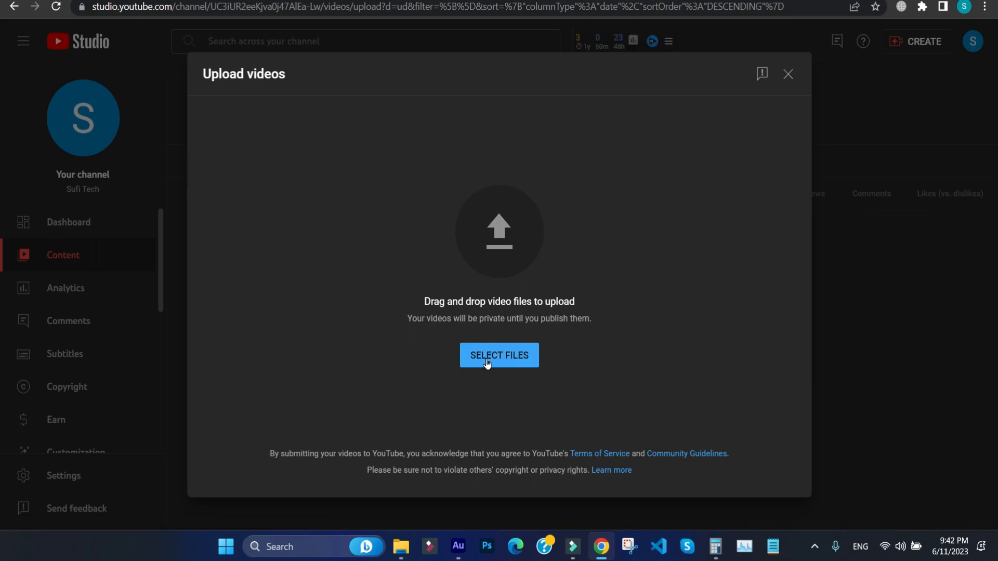
pyautogui.moveTo(174, 117); pyautogui.dragTo(426, 215)
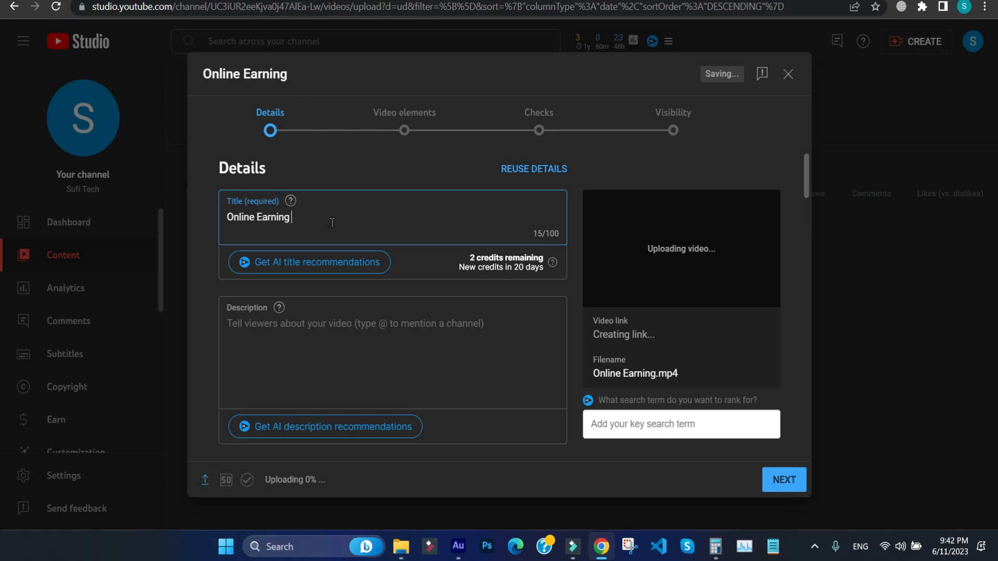
# - Extend the video title with hashtags so it reads "Online Earning #shorts #onlineearning"
pyautogui.write('#sh')
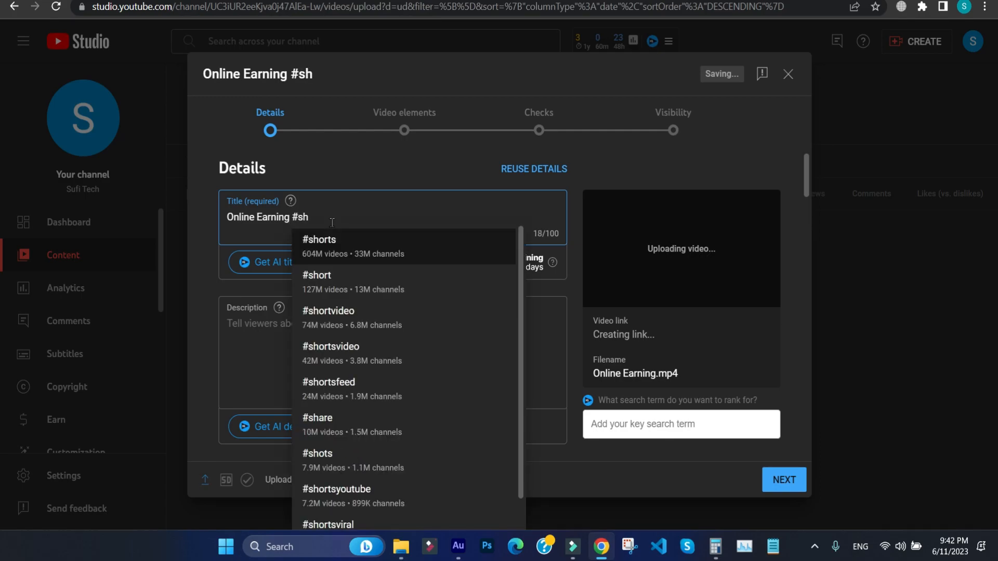
pyautogui.click(340, 251)
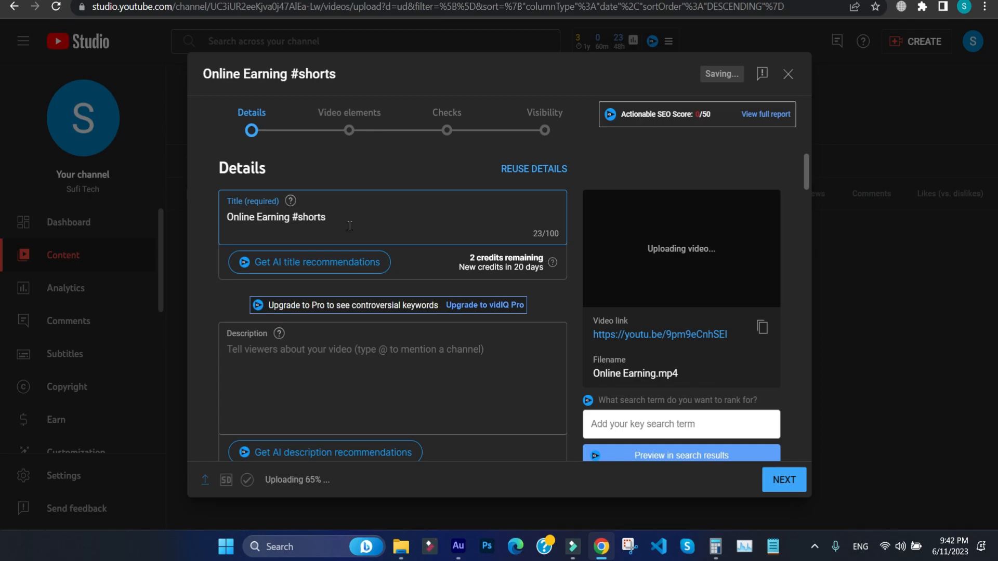
pyautogui.write('#on')
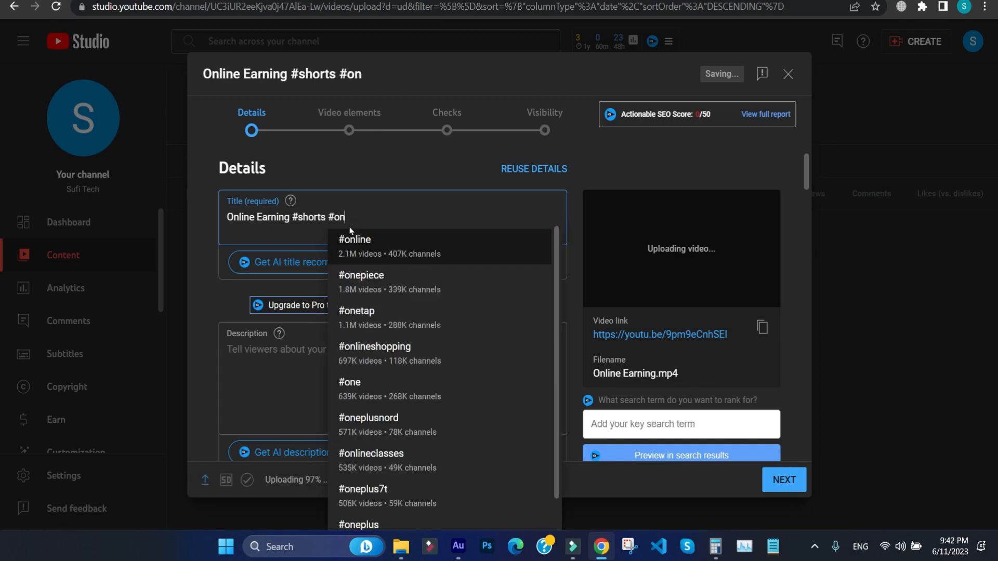
pyautogui.write('linee')
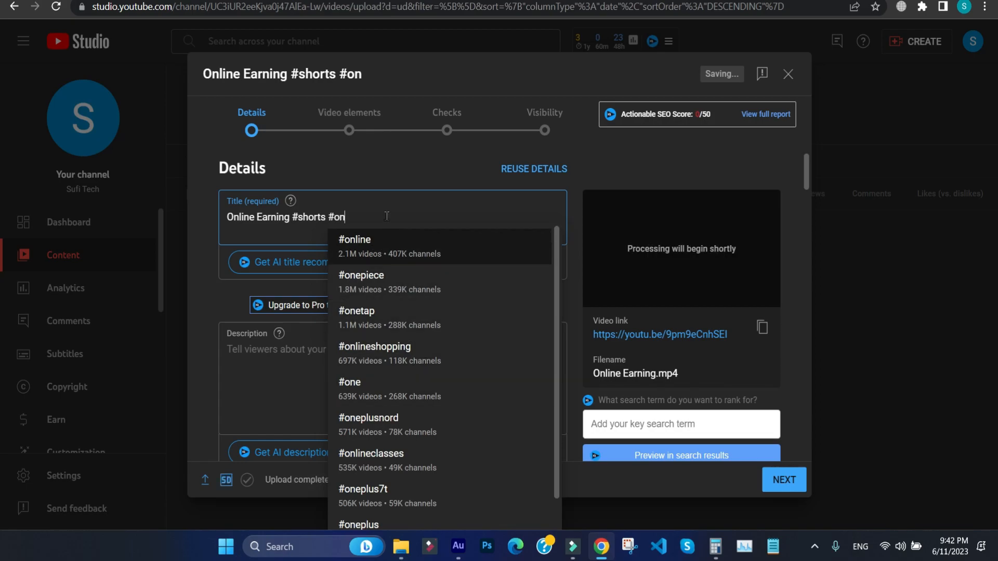
pyautogui.click(403, 249)
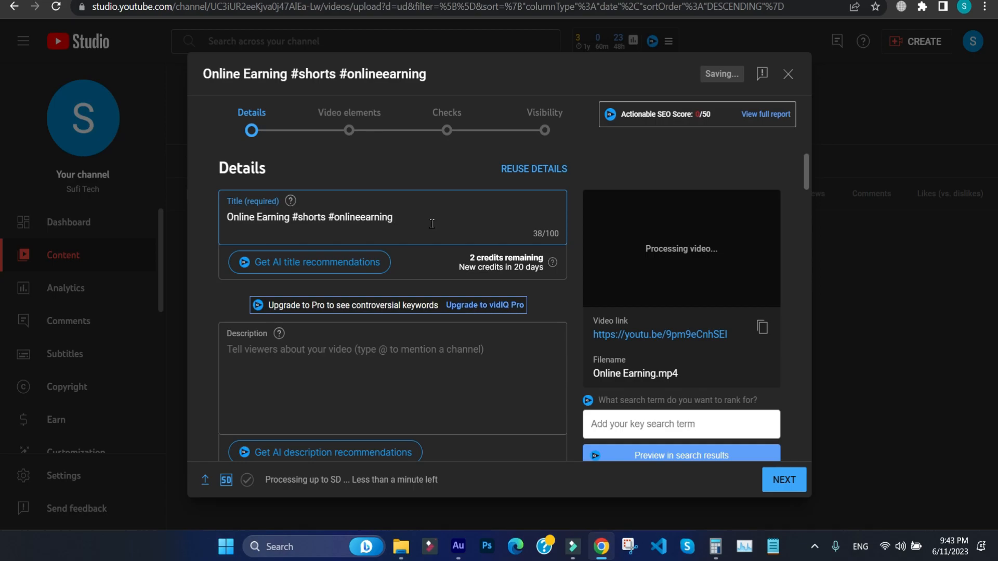
# - Copy the full video title, including its hashtags, into the description
pyautogui.hotkey('ctrl', 'a')
pyautogui.hotkey('ctrl', 'c')
pyautogui.click(390, 357)
pyautogui.hotkey('ctrl', 'v')
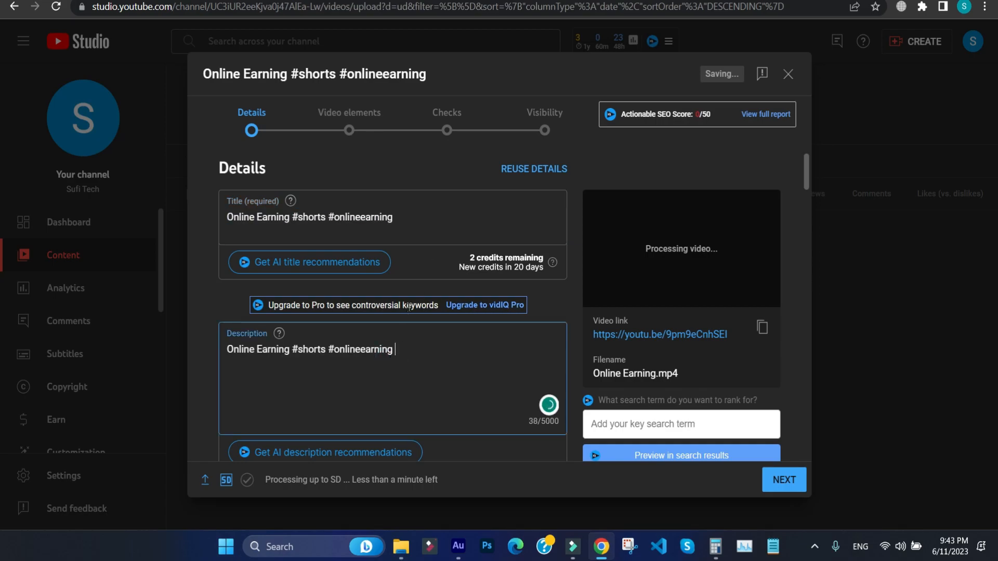
# - Add the copied title "Online Earning #shorts #onlineearning" as a tag for the video
pyautogui.scroll(-15, 409, 306)
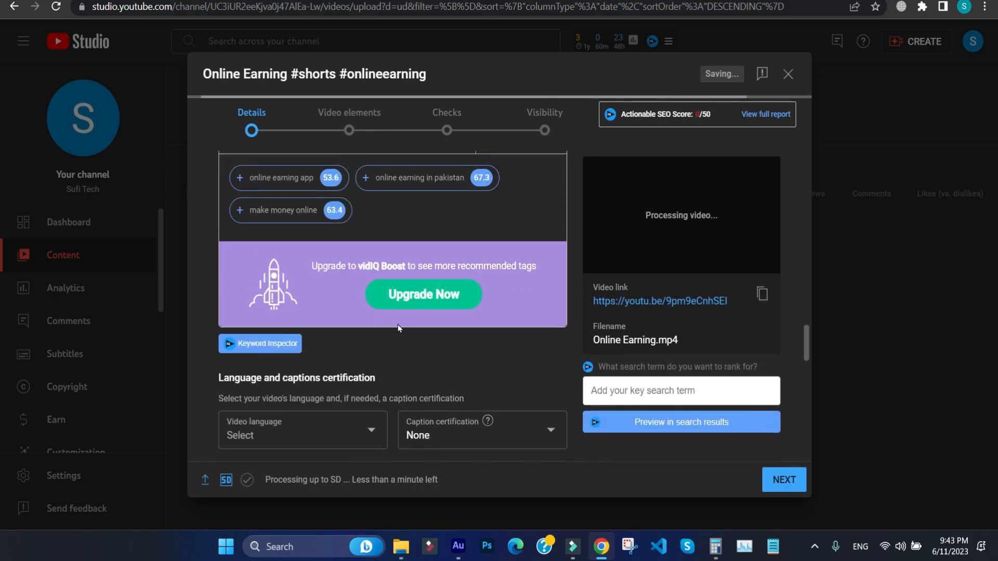
pyautogui.scroll(2, 397, 324)
pyautogui.click(326, 188)
pyautogui.hotkey('ctrl', 'v')
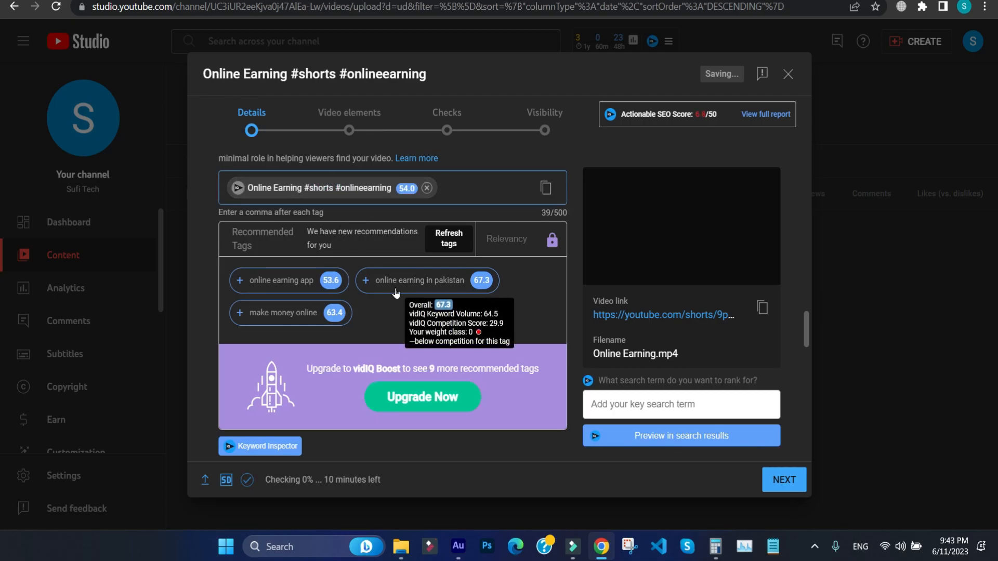
# - Review the title, description and tags entered for the video, including the recommended tags
pyautogui.scroll(15, 395, 292)
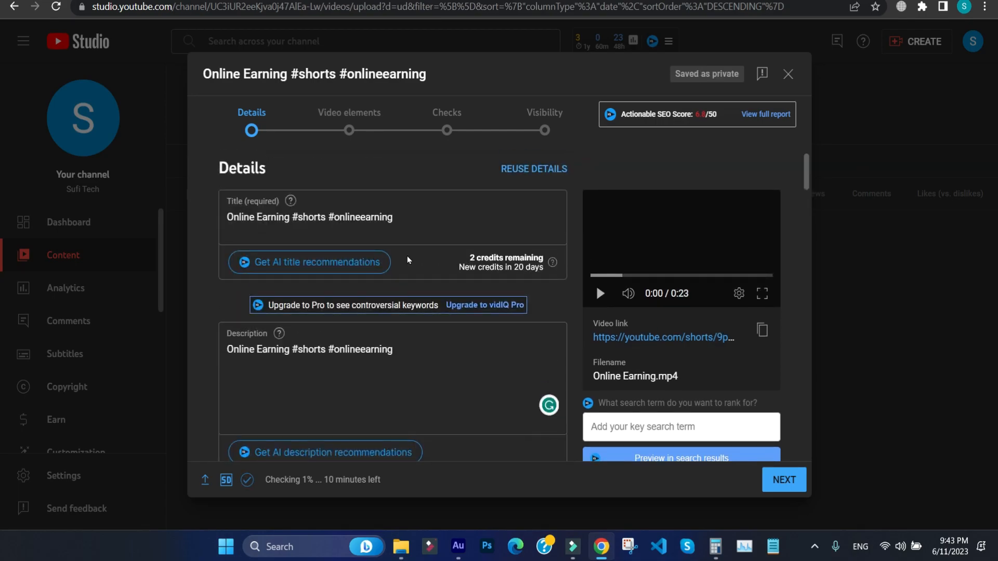
pyautogui.click(412, 224)
pyautogui.scroll(-10, 399, 272)
pyautogui.scroll(-10, 399, 272)
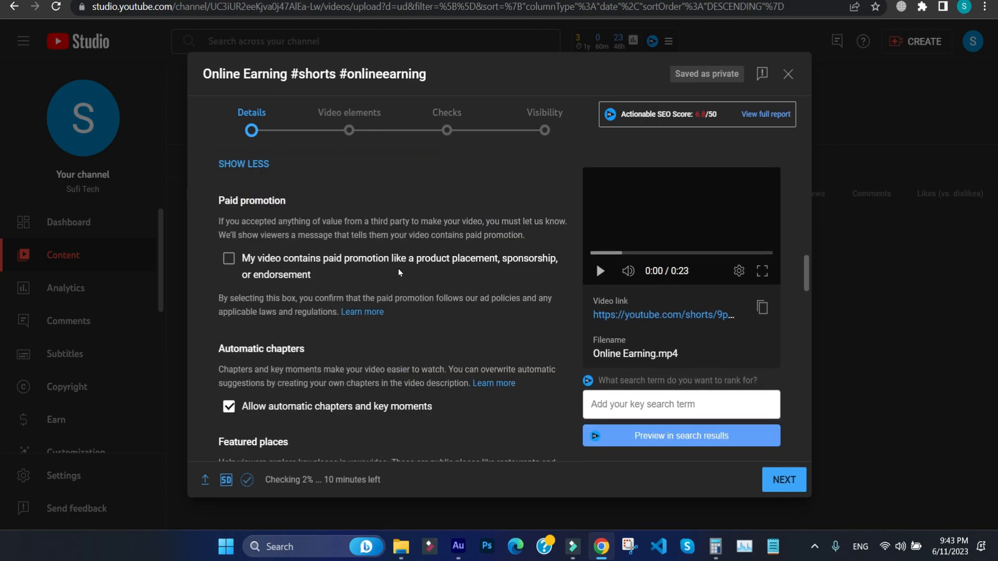
pyautogui.click(450, 190)
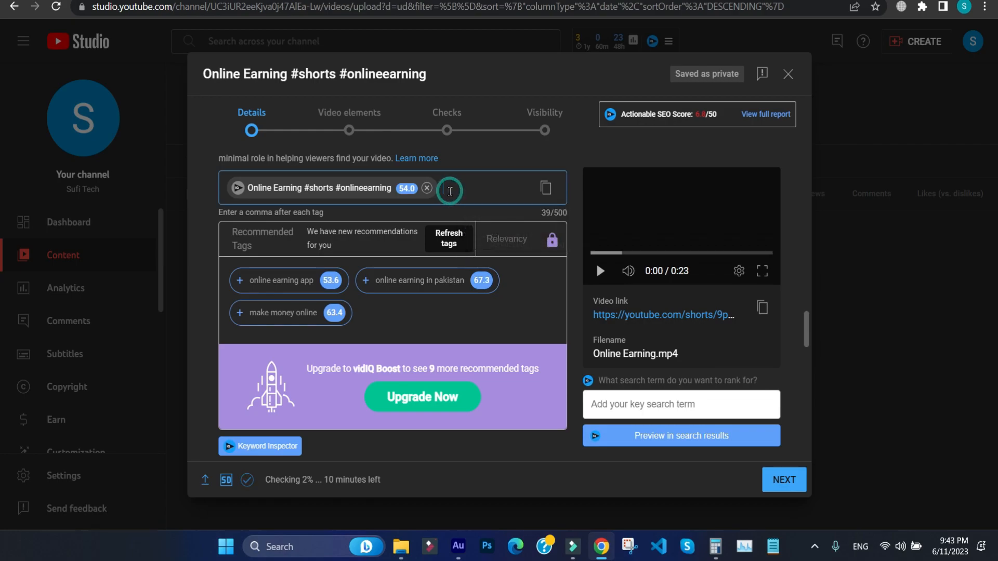
pyautogui.moveTo(411, 273)
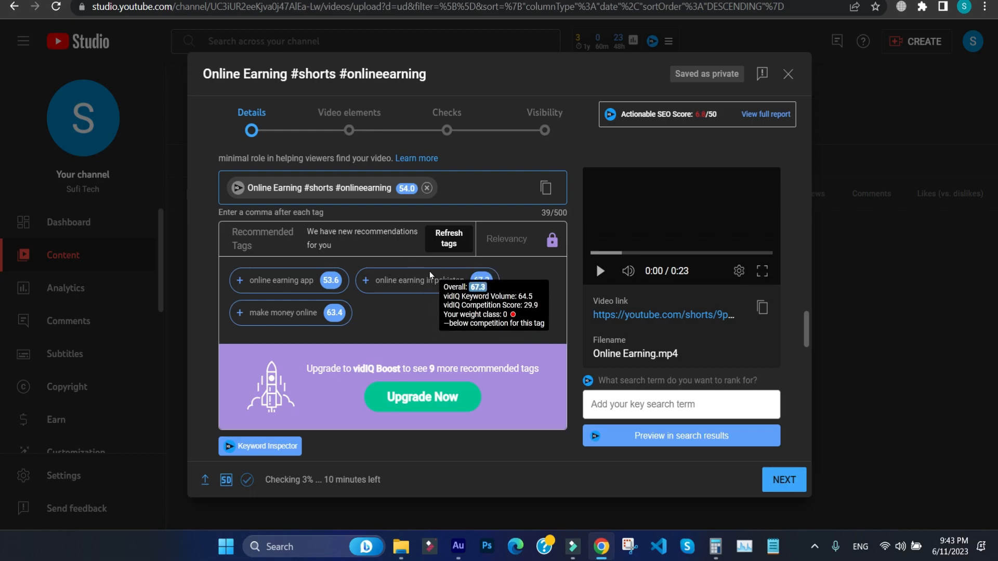
pyautogui.scroll(15, 434, 282)
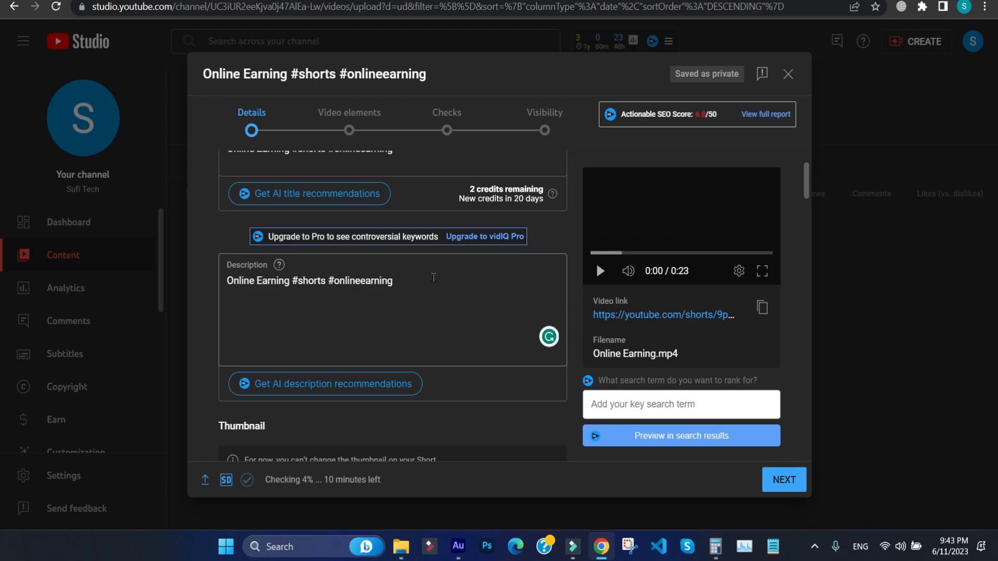
pyautogui.scroll(2, 434, 274)
pyautogui.click(426, 217)
pyautogui.scroll(-15, 405, 294)
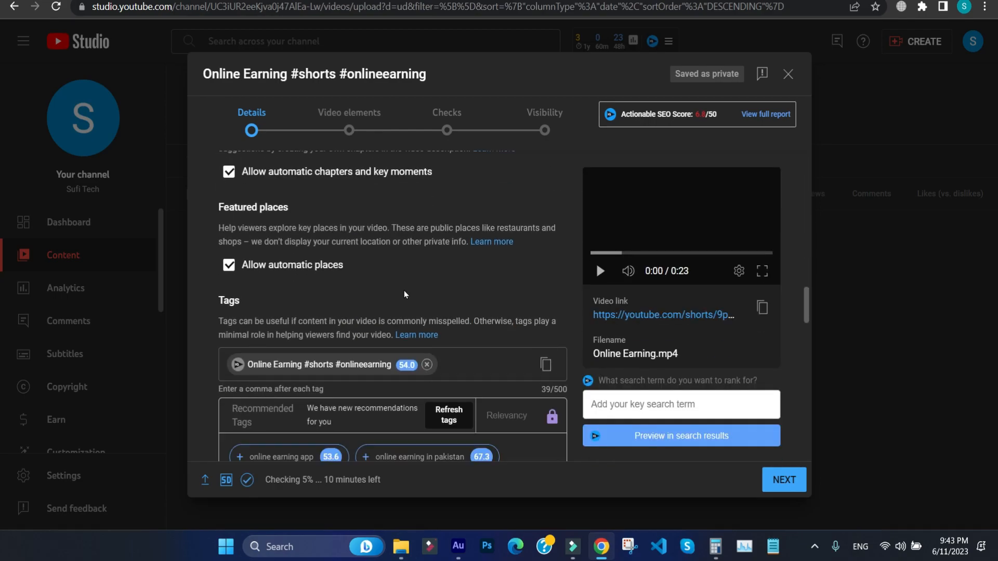
pyautogui.scroll(1, 404, 294)
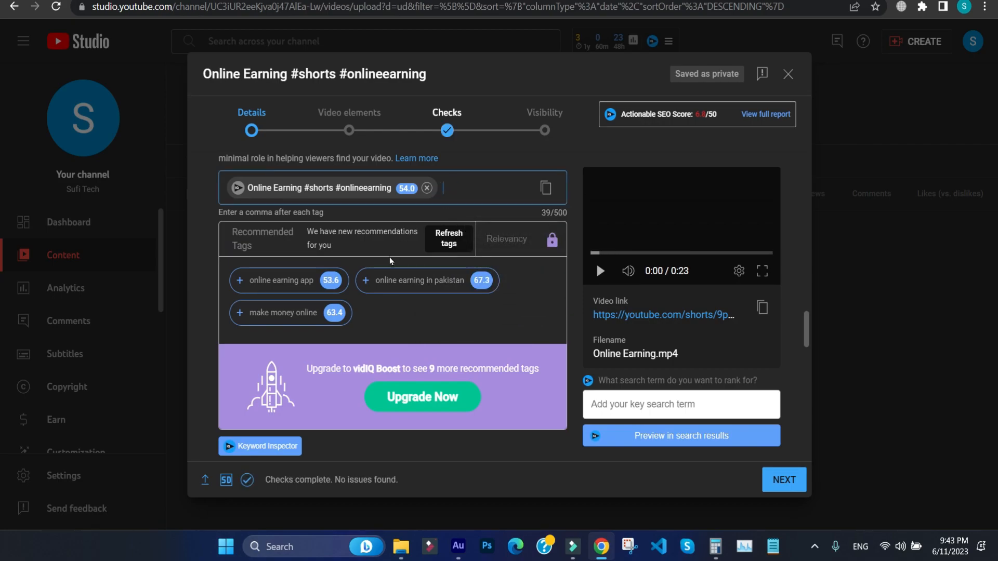
# - Examine the video's language, recording, license, Shorts remixing and comment settings, and the list of available categories
pyautogui.scroll(-3, 390, 261)
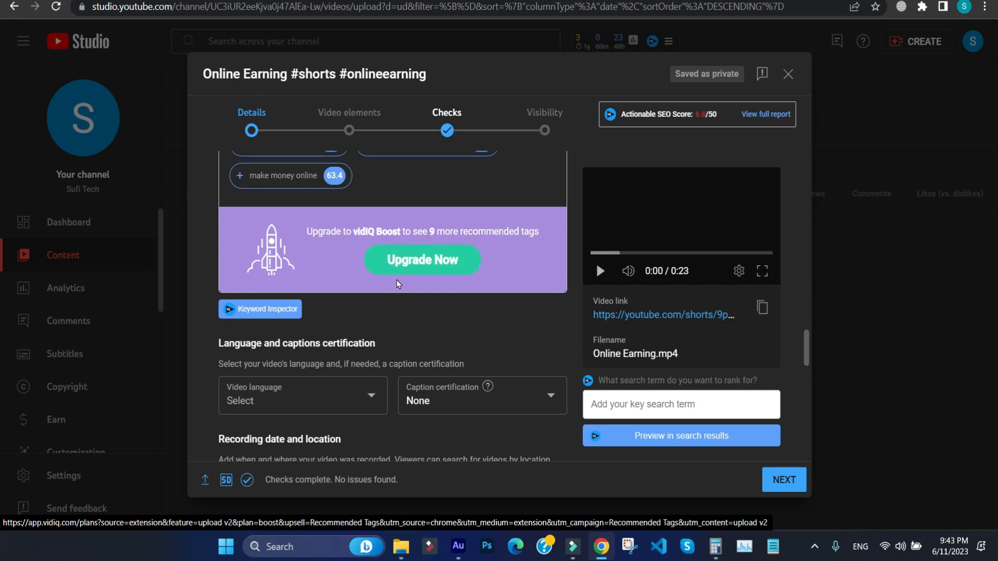
pyautogui.scroll(-5, 315, 245)
pyautogui.click(301, 196)
pyautogui.click(420, 223)
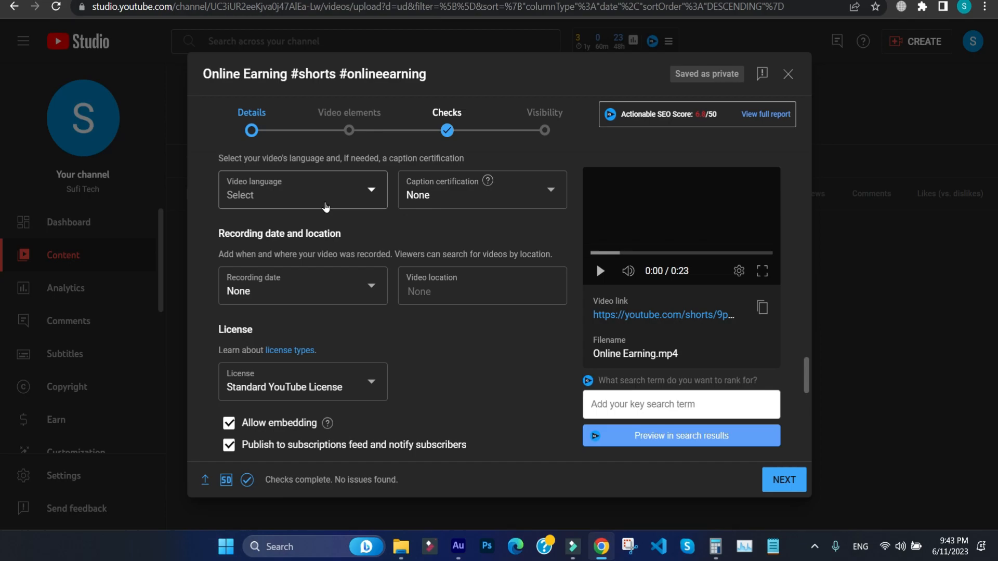
pyautogui.scroll(-4, 326, 207)
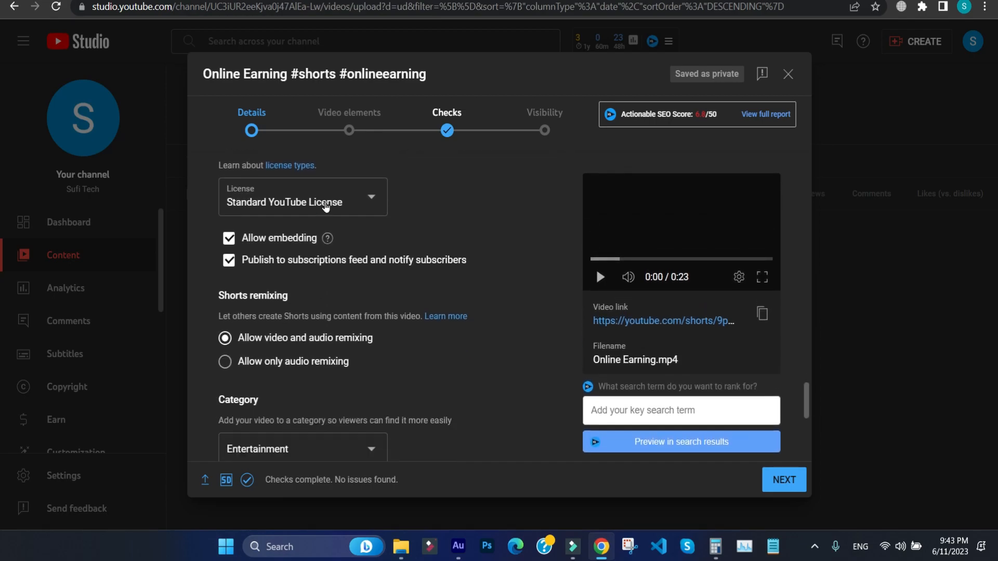
pyautogui.scroll(-4, 326, 249)
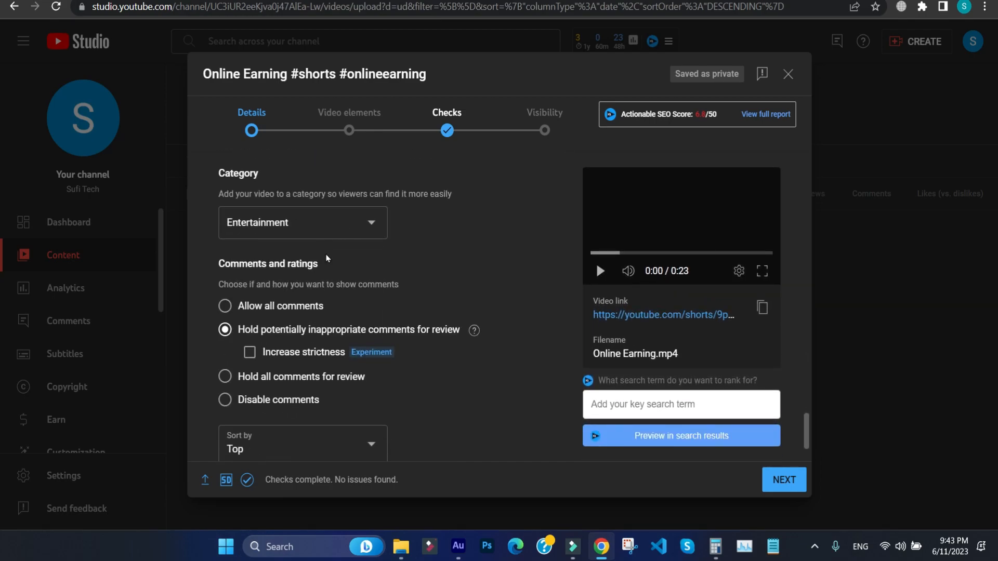
pyautogui.click(316, 233)
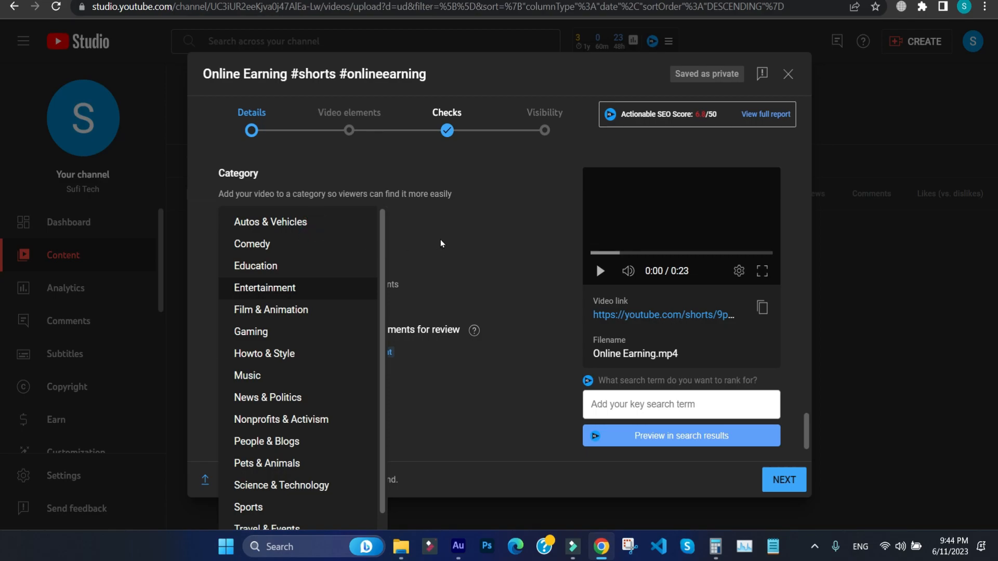
pyautogui.click(450, 229)
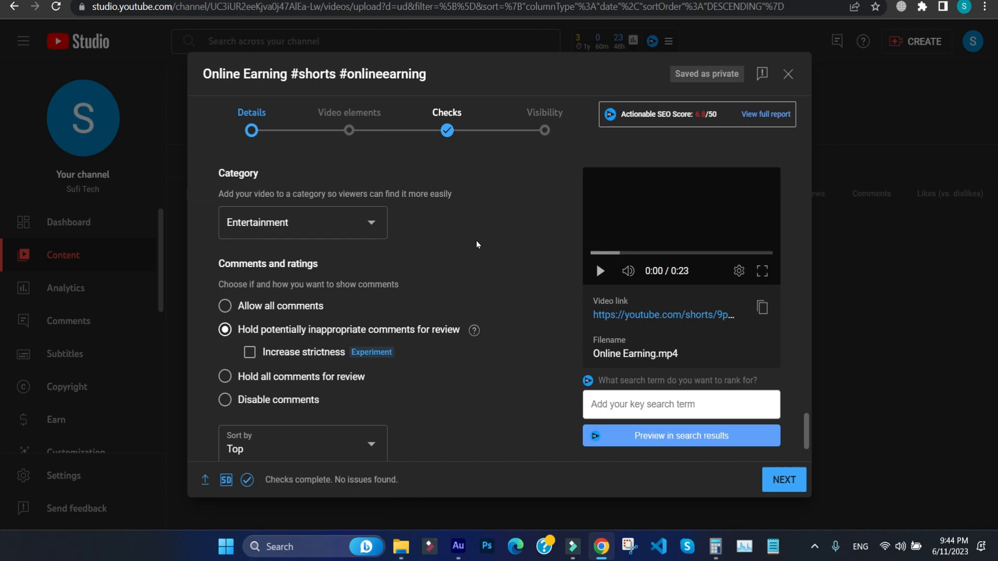
pyautogui.scroll(5, 476, 240)
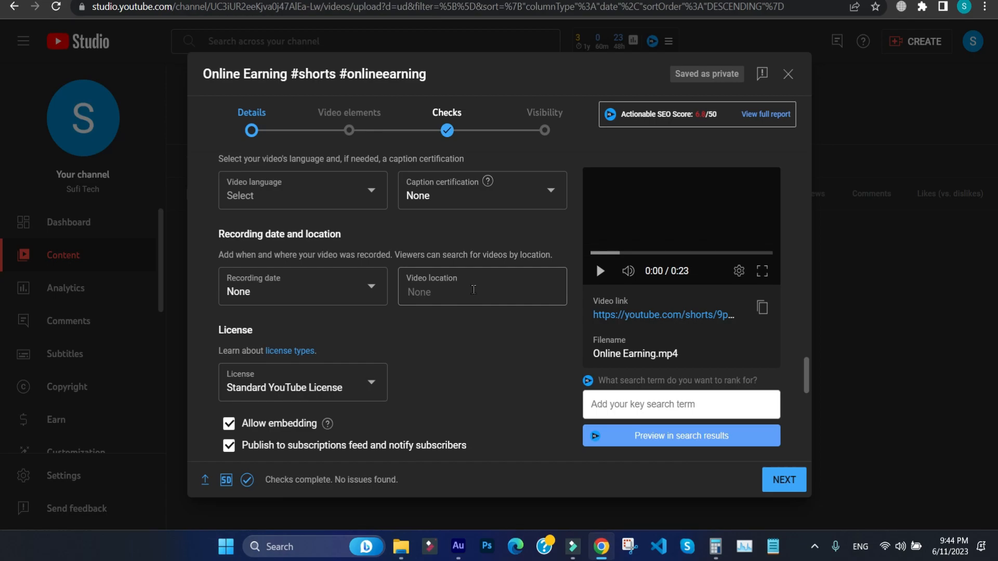
pyautogui.scroll(-1, 472, 290)
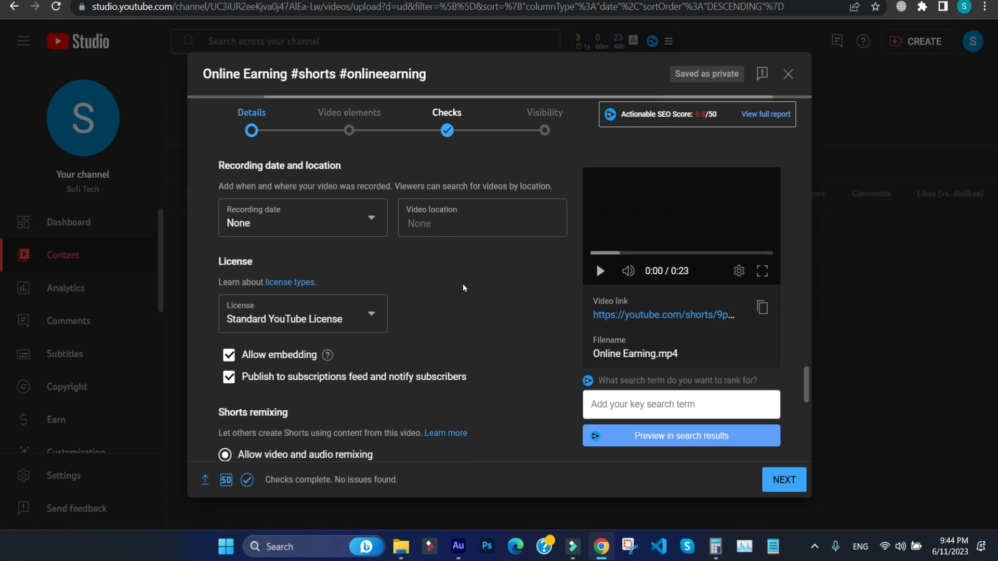
# - Check the audience setting and the playlists available for the video, leaving the playlist list without choosing one
pyautogui.scroll(5, 463, 284)
pyautogui.scroll(5, 462, 284)
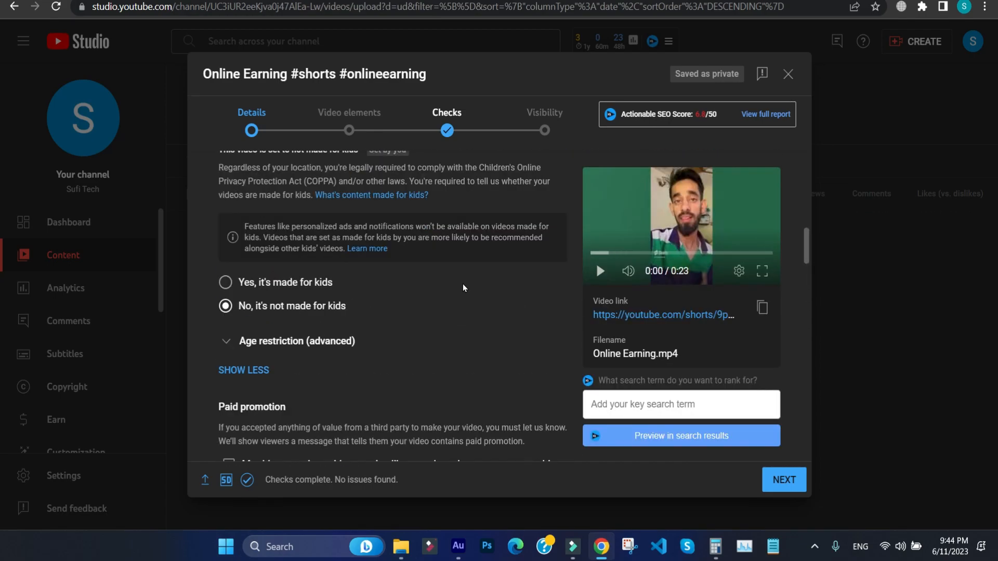
pyautogui.scroll(5, 463, 284)
pyautogui.scroll(3, 463, 284)
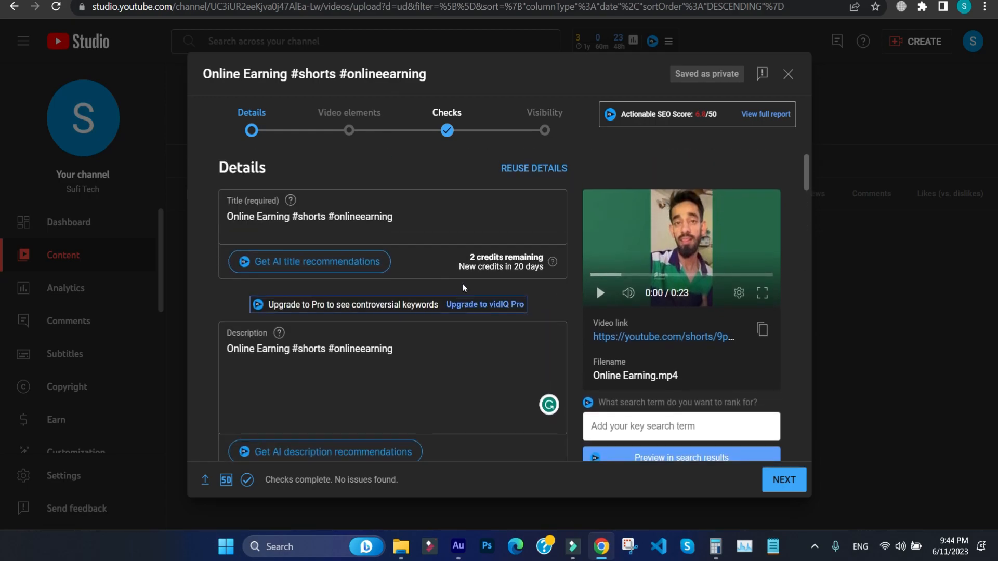
pyautogui.scroll(-5, 463, 283)
pyautogui.scroll(-1, 363, 291)
pyautogui.click(310, 311)
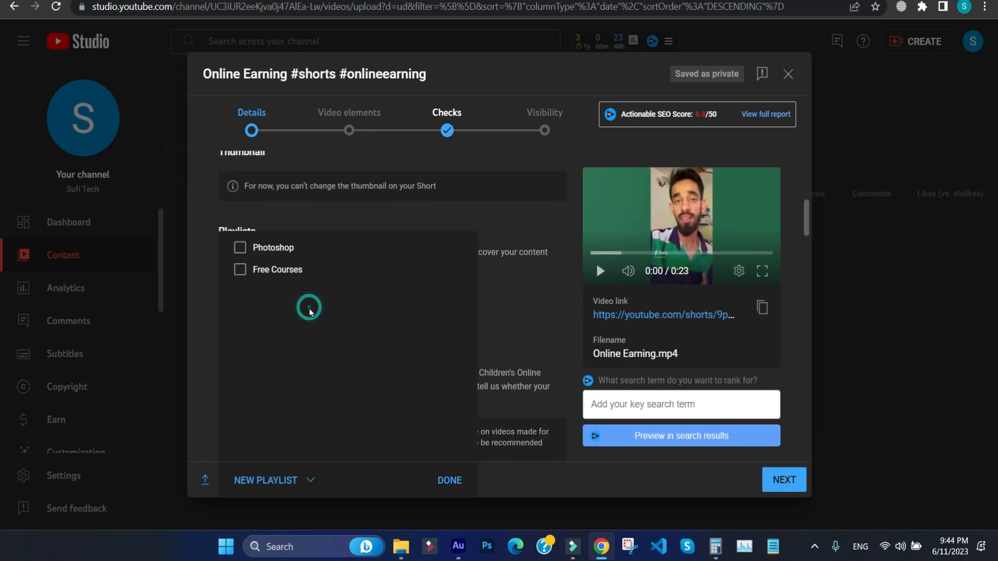
pyautogui.click(491, 287)
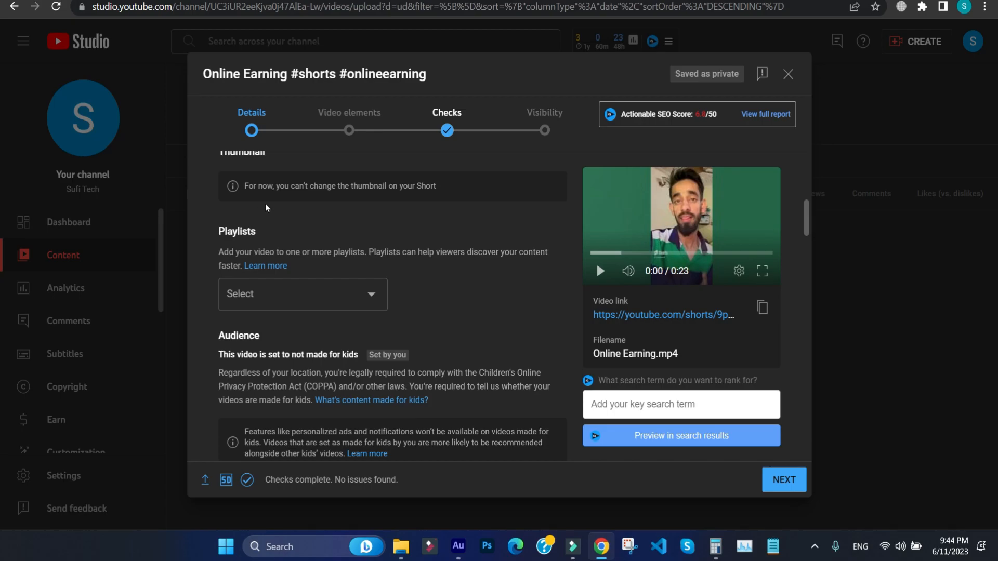
# - Read the thumbnail notice for the Short and view the video preview in full screen before returning to the details
pyautogui.scroll(1, 266, 208)
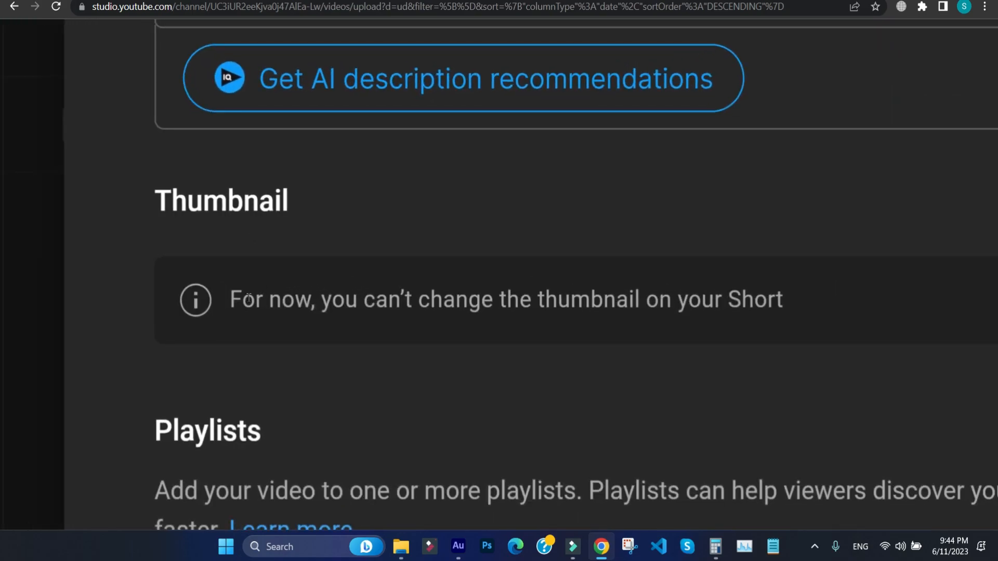
pyautogui.moveTo(245, 299); pyautogui.dragTo(768, 312)
pyautogui.click(485, 291)
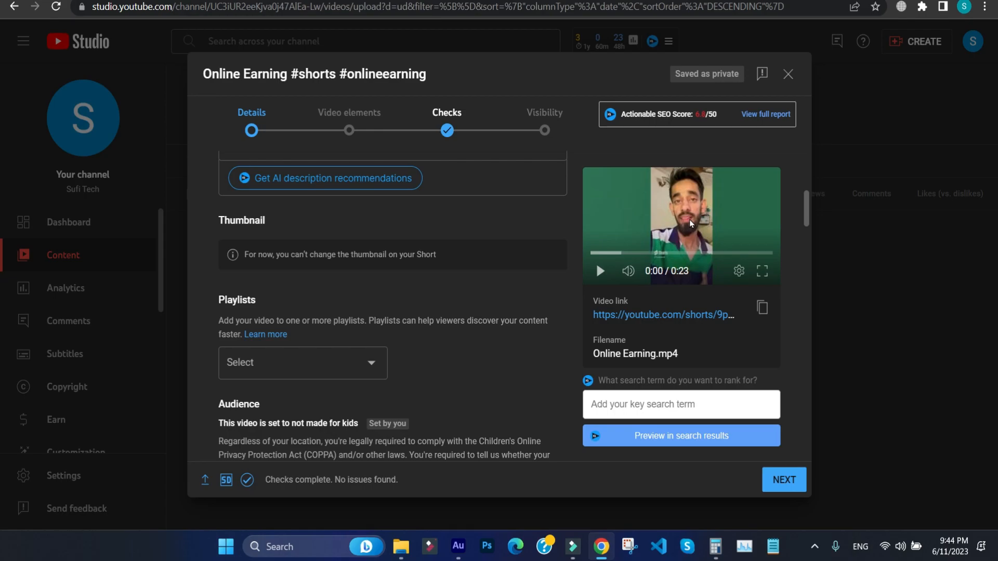
pyautogui.click(762, 271)
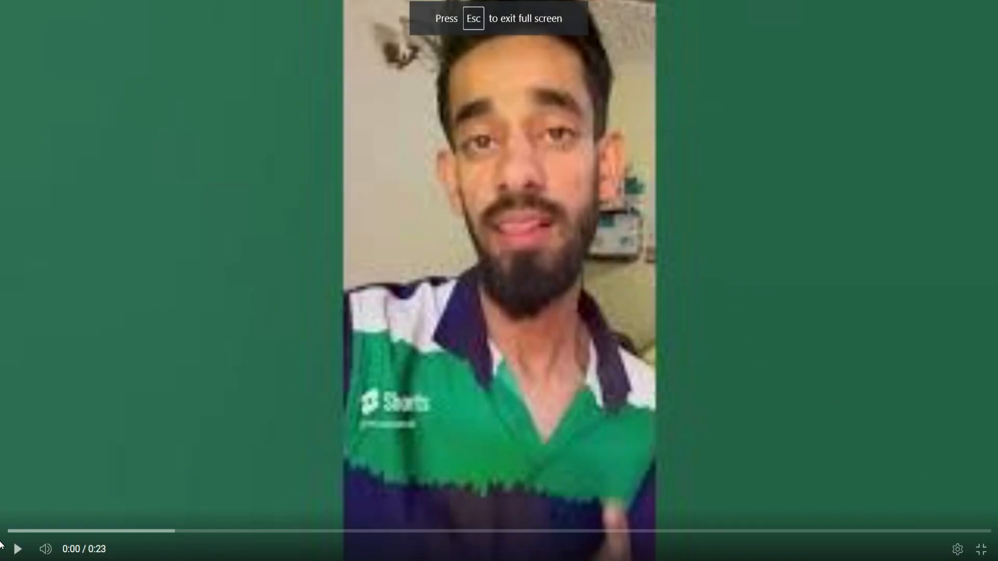
pyautogui.click(981, 549)
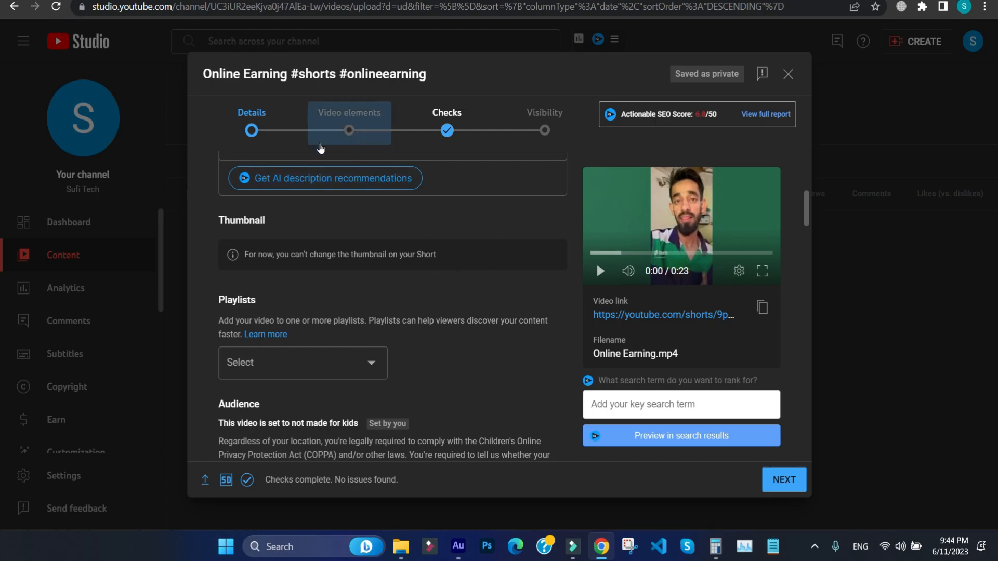
pyautogui.moveTo(277, 203); pyautogui.dragTo(413, 411)
pyautogui.click(502, 394)
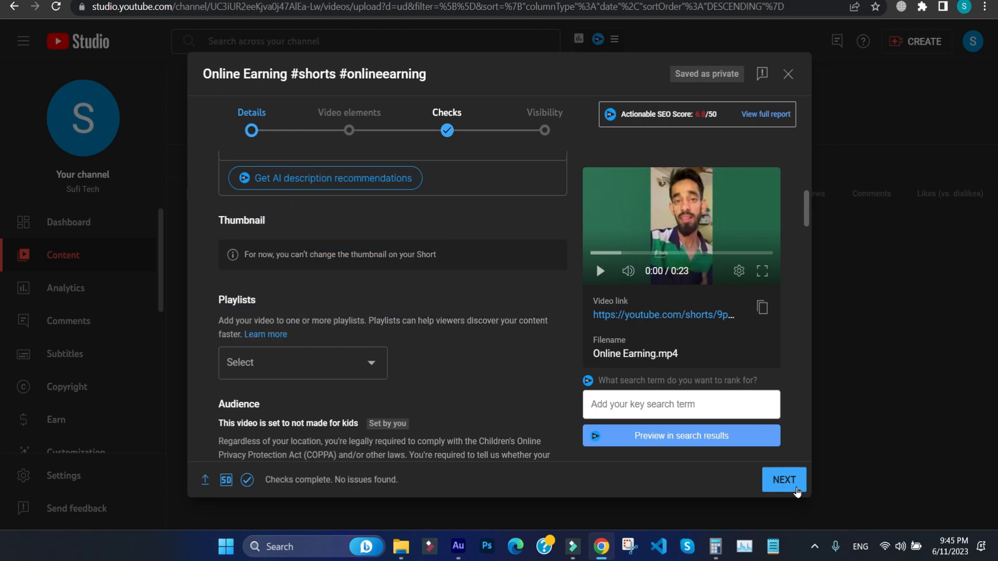
# - Continue past the video elements without adding any and through the copyright check to the video's visibility settings
pyautogui.click(797, 491)
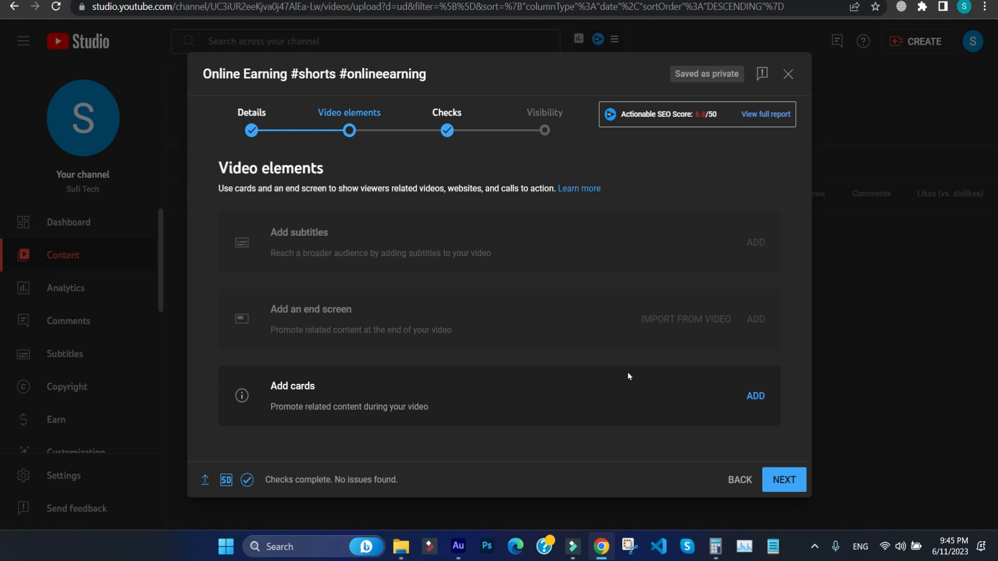
pyautogui.click(784, 482)
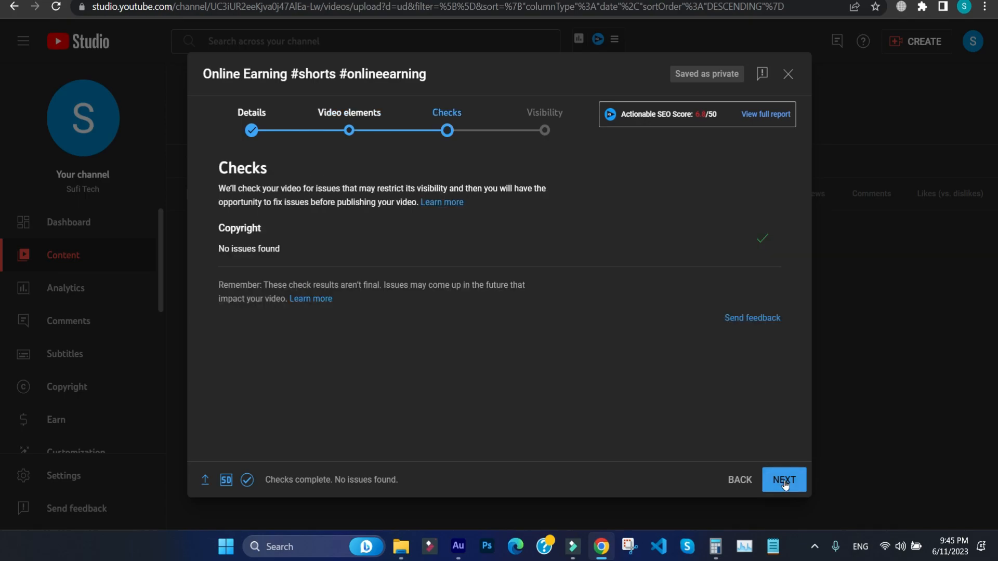
pyautogui.click(759, 240)
pyautogui.click(742, 243)
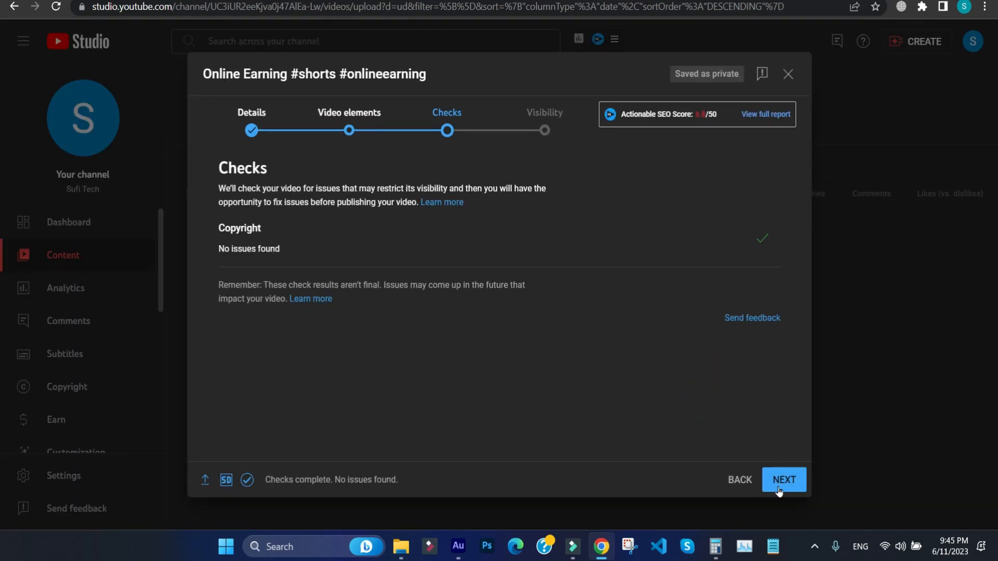
pyautogui.click(778, 490)
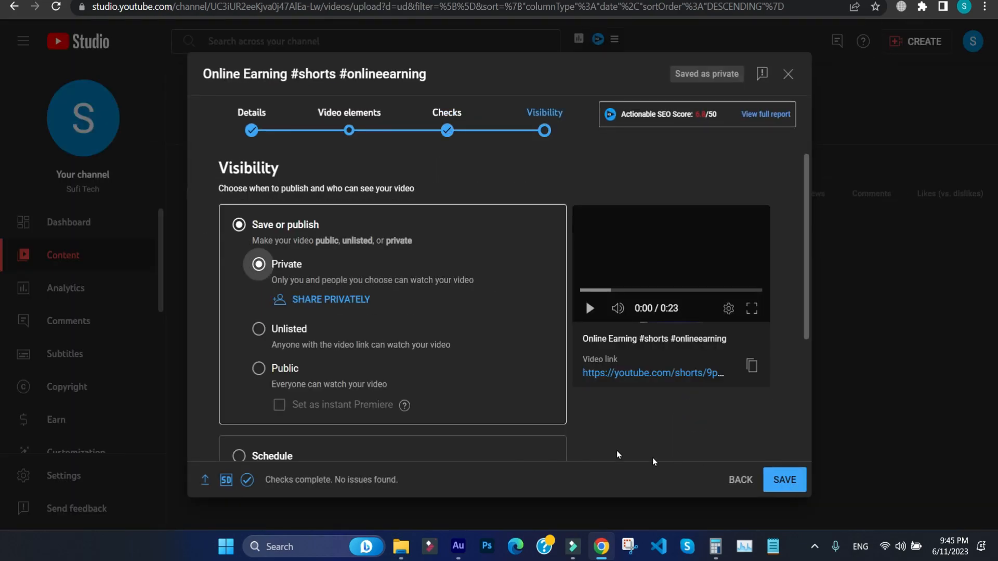
# - Review the save, publish and schedule options for the Short and set its visibility to Public
pyautogui.scroll(-3, 346, 344)
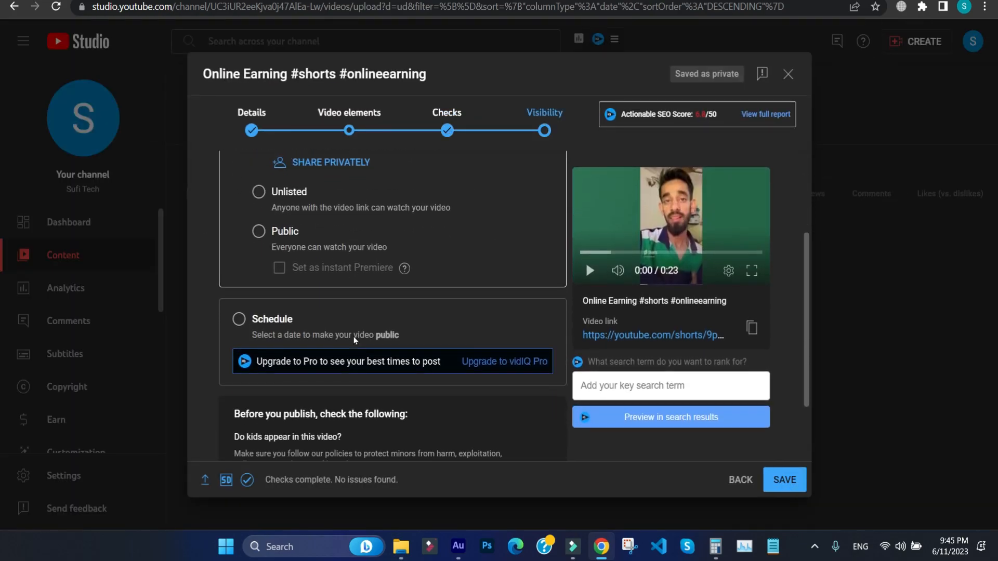
pyautogui.scroll(3, 327, 383)
pyautogui.moveTo(246, 485)
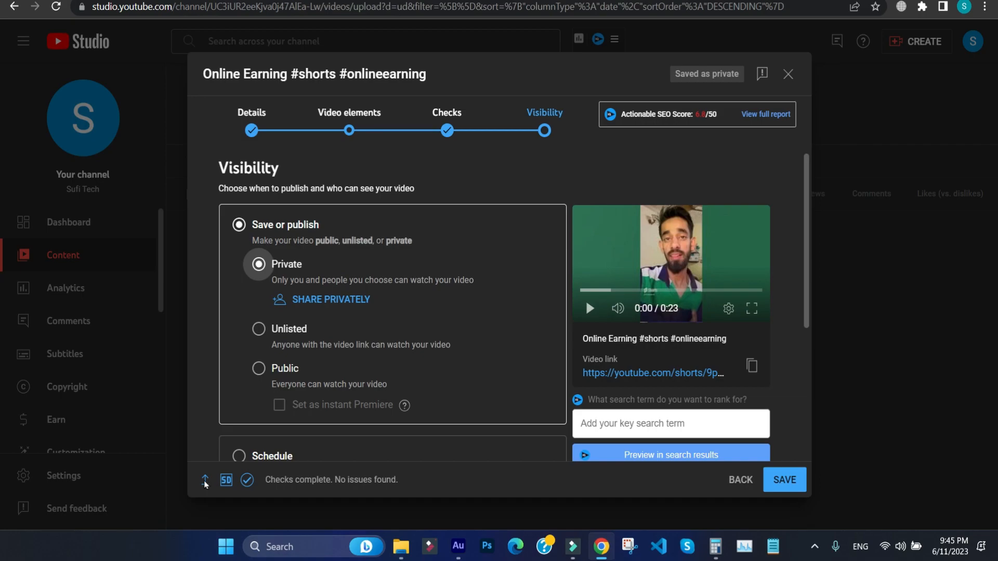
pyautogui.click(260, 266)
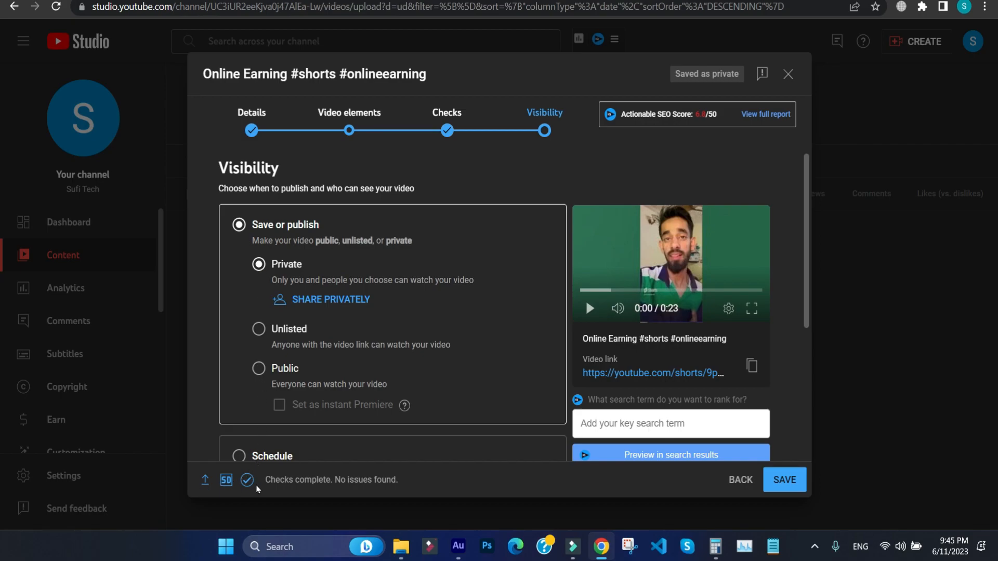
pyautogui.click(265, 375)
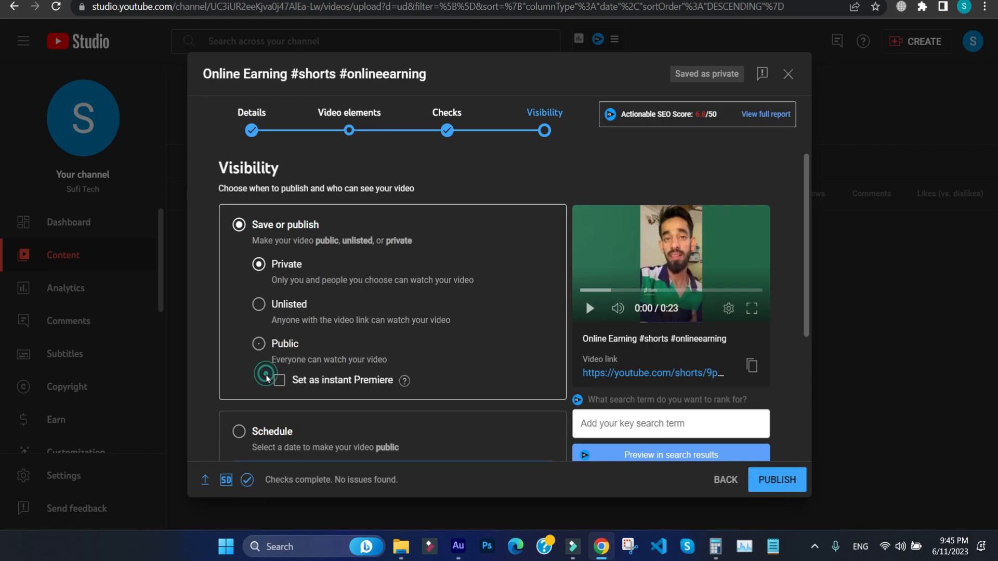
pyautogui.scroll(-2, 468, 390)
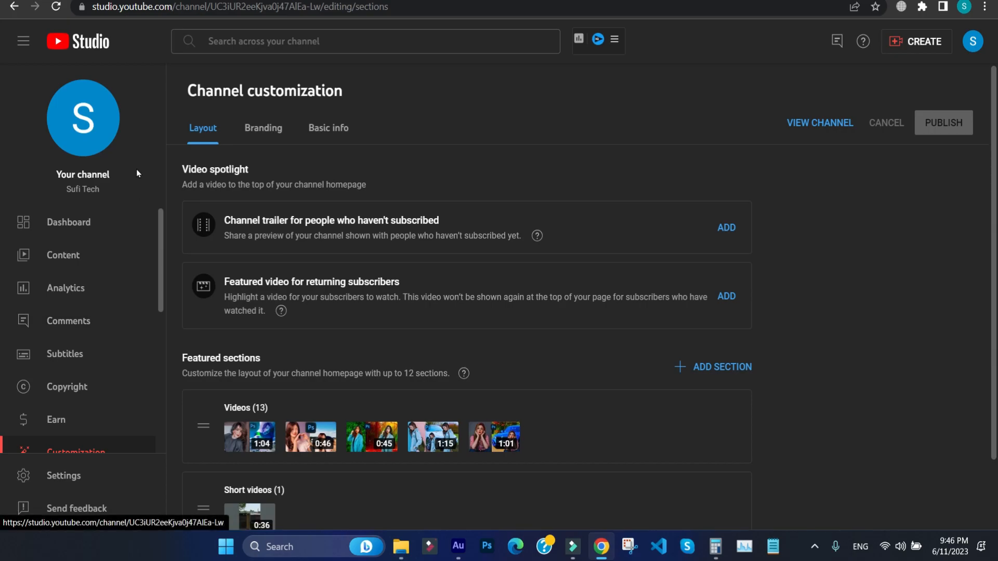
# - Examine the featured sections of the channel homepage layout in Channel customization, focusing on the Short videos section
pyautogui.scroll(-3, 103, 267)
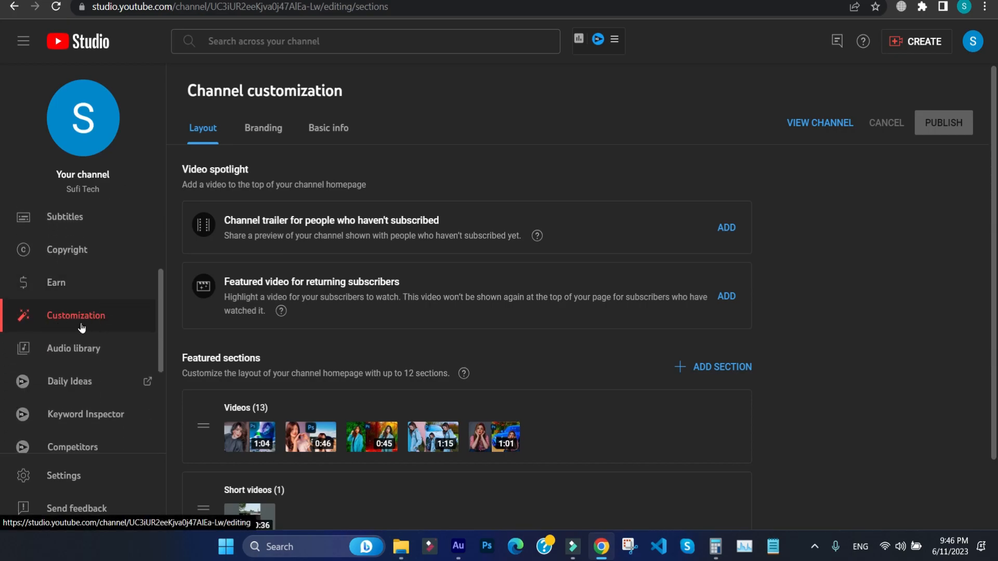
pyautogui.scroll(-2, 317, 380)
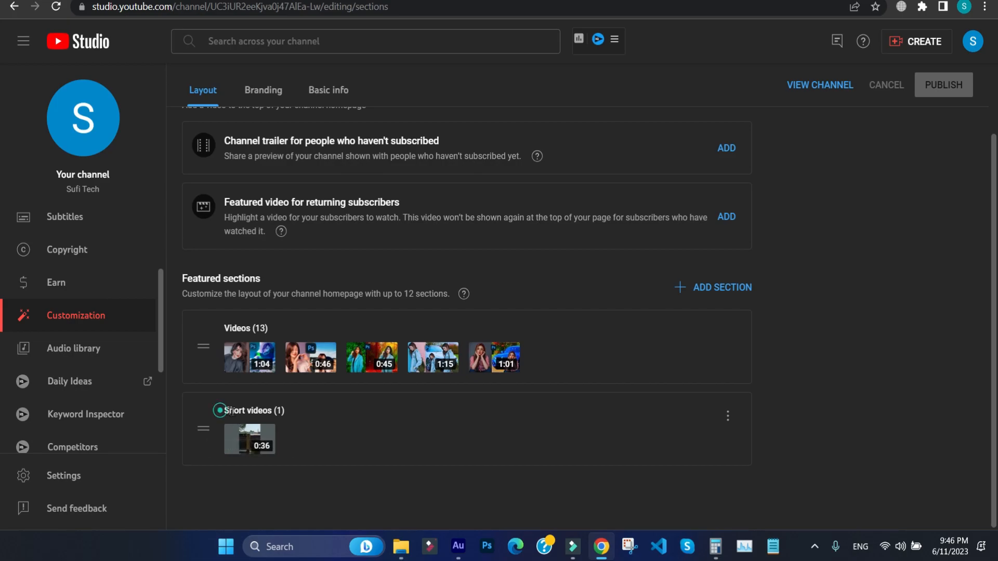
pyautogui.moveTo(219, 410); pyautogui.dragTo(288, 414)
pyautogui.click(326, 418)
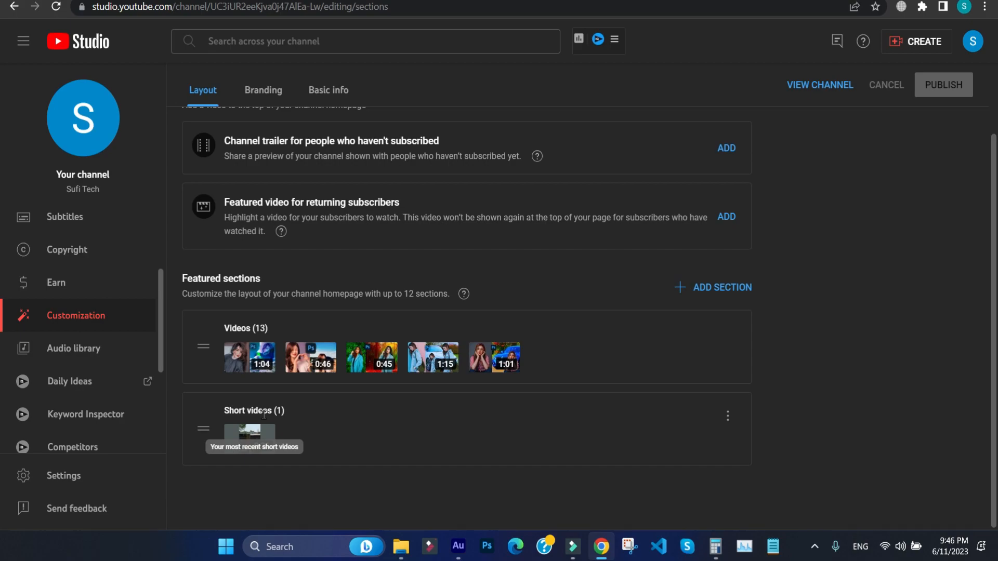
pyautogui.scroll(2, 264, 415)
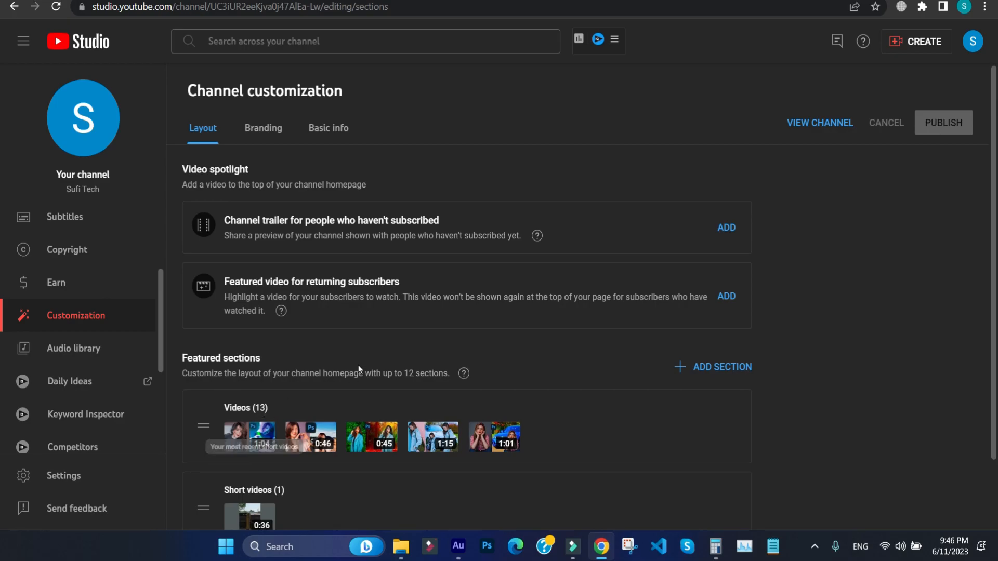